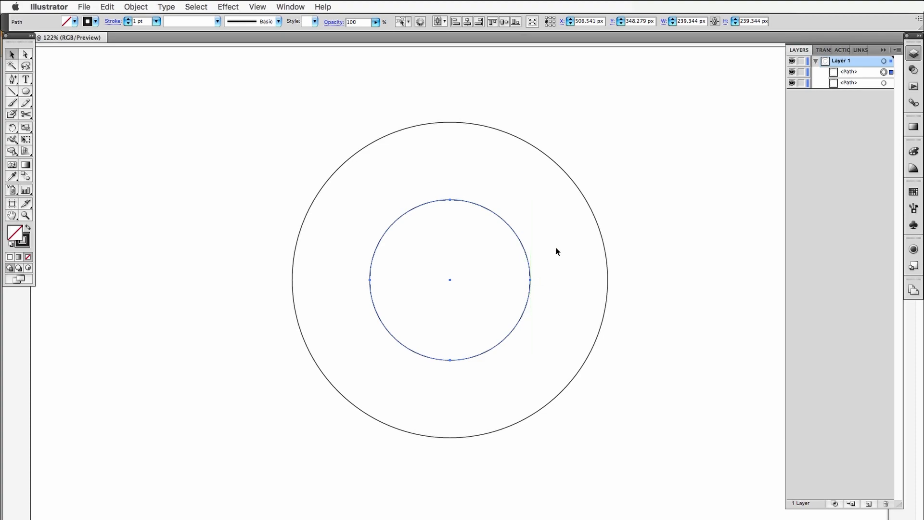
# Move the smaller inner circle horizontally to the right within the large circle, to X 590 px
pyautogui.click(630, 209)
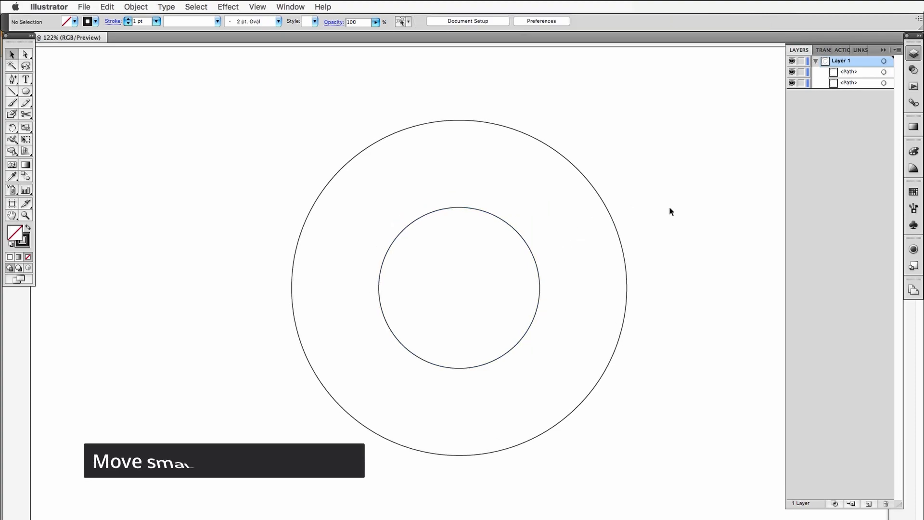
pyautogui.moveTo(669, 207); pyautogui.dragTo(427, 283)
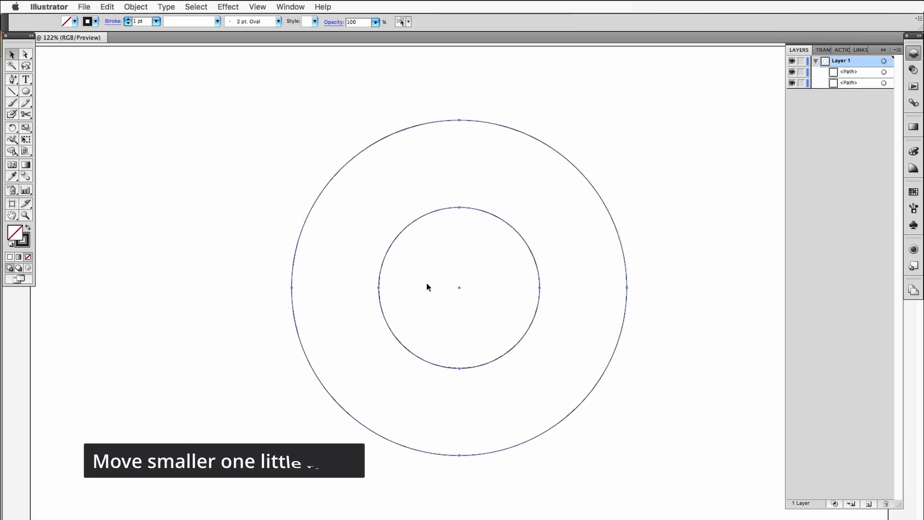
pyautogui.click(478, 294)
pyautogui.hotkey('shift', 'Right')
pyautogui.hotkey('shift', 'Right')
pyautogui.hotkey('shift', 'Right')
pyautogui.hotkey('shift', 'Right')
pyautogui.hotkey('shift', 'Right')
pyautogui.hotkey('shift', 'Right')
pyautogui.hotkey('shift', 'Right')
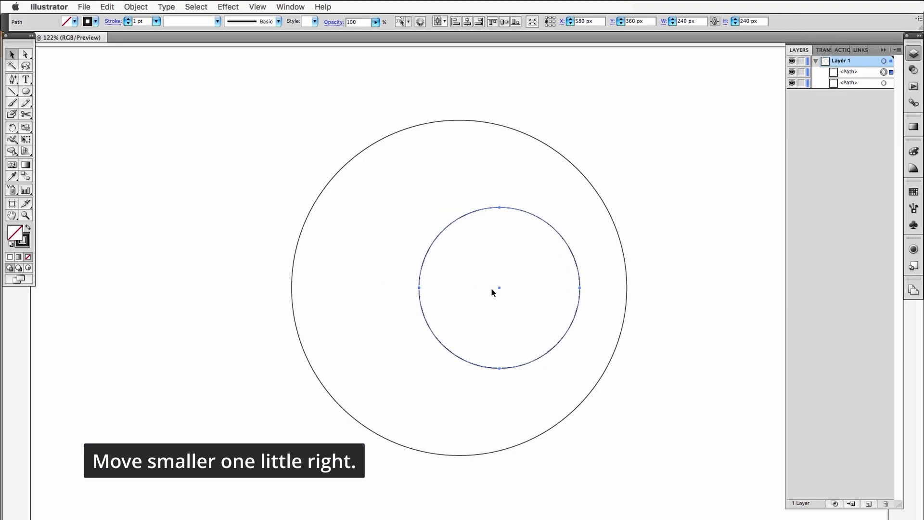
pyautogui.hotkey('shift', 'Right')
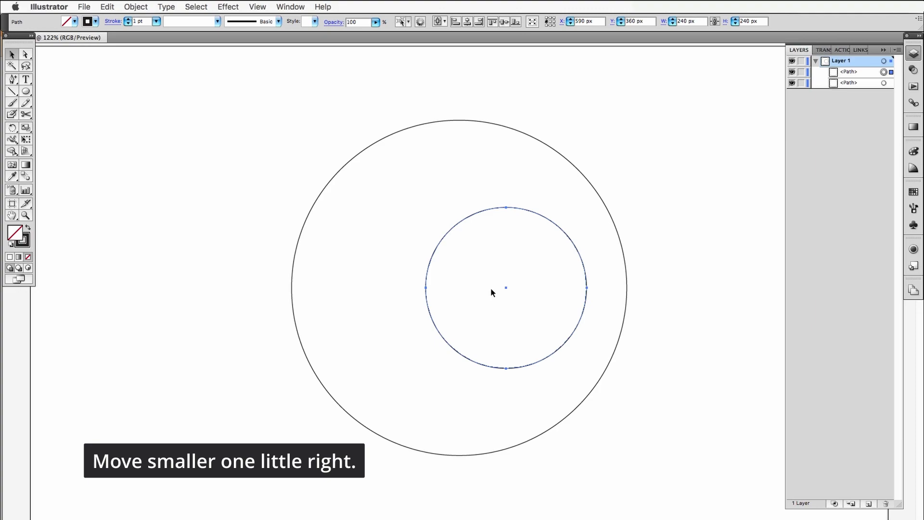
# Set the blend spacing to Specified Steps and make a blend from the two circles
pyautogui.keyDown('shift'); pyautogui.click(600, 192); pyautogui.keyUp('shift')
pyautogui.click(136, 6)
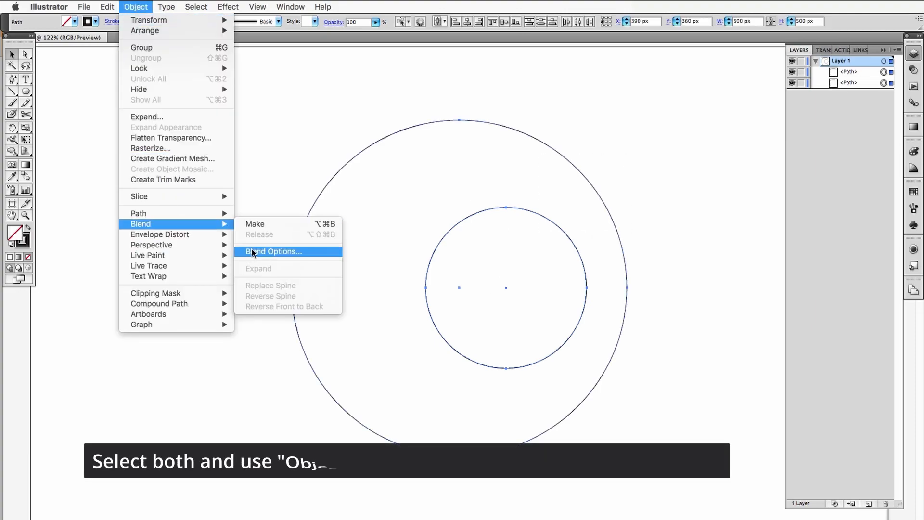
pyautogui.click(254, 251)
pyautogui.click(437, 193)
pyautogui.click(437, 193)
pyautogui.click(547, 192)
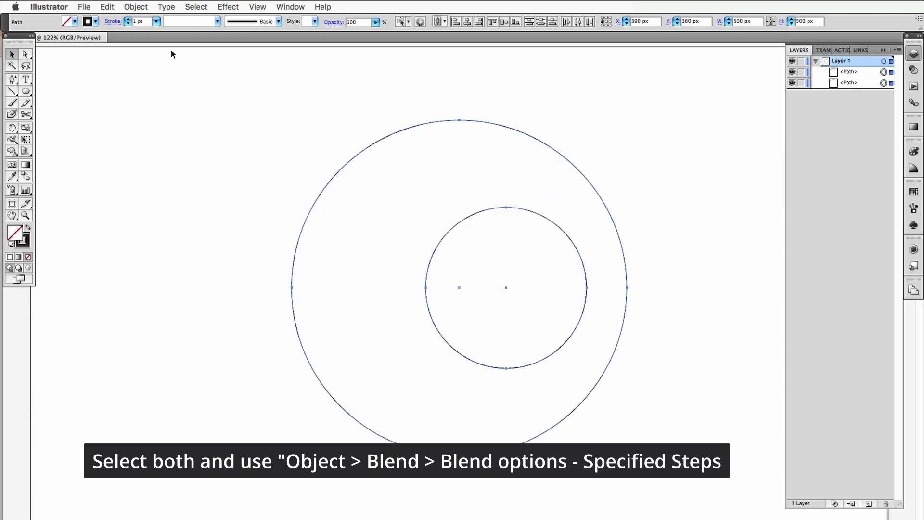
pyautogui.click(136, 7)
pyautogui.moveTo(179, 225)
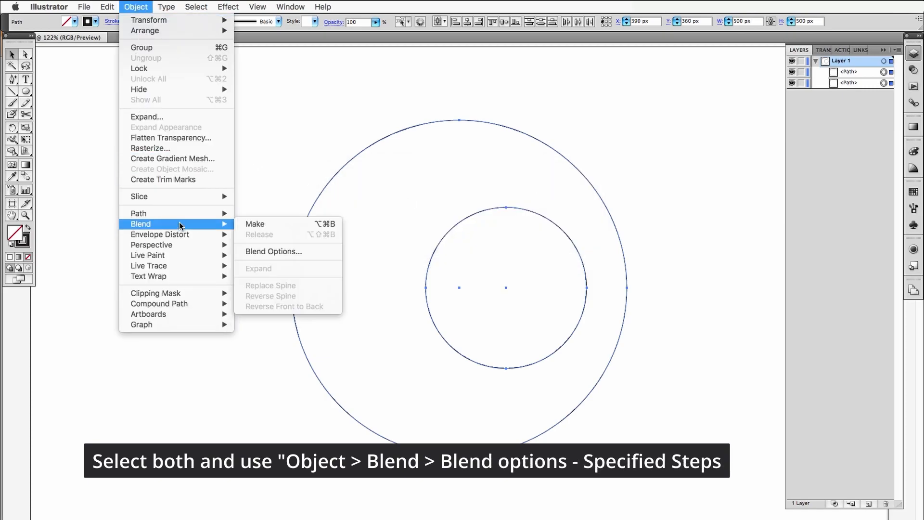
pyautogui.click(260, 226)
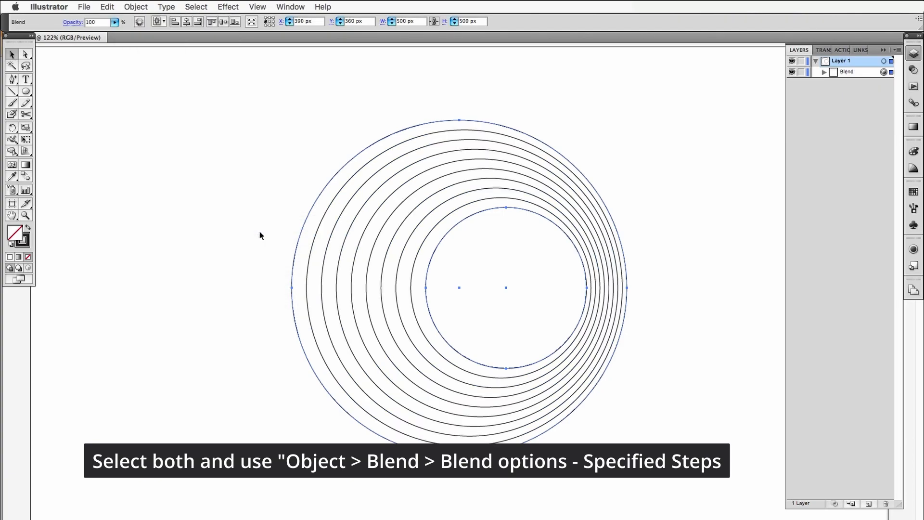
# Set the circle blend's spacing to 22 specified steps
pyautogui.click(137, 7)
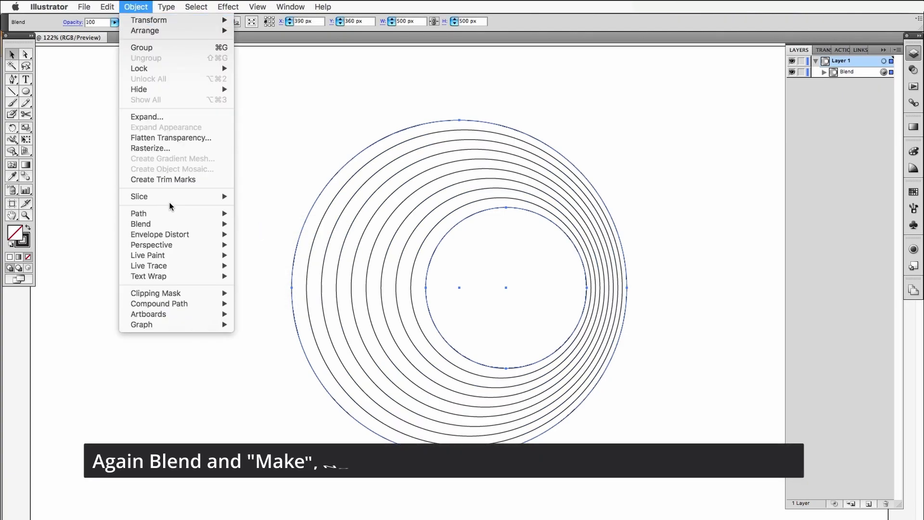
pyautogui.moveTo(212, 224)
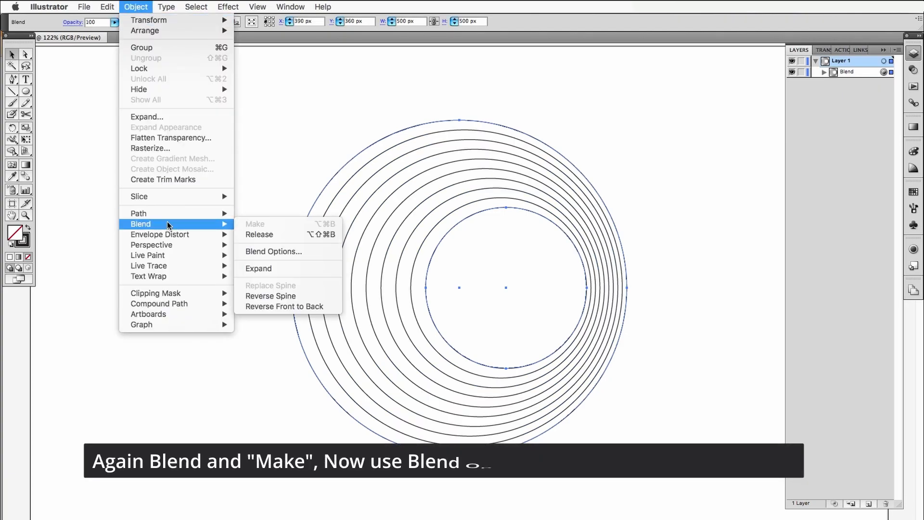
pyautogui.click(273, 251)
pyautogui.click(504, 191)
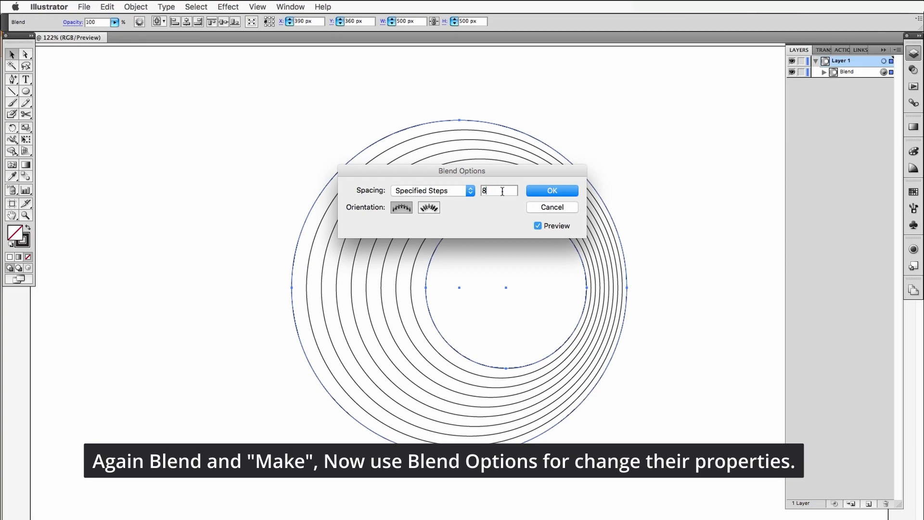
pyautogui.press('Up')
pyautogui.press('Up')
pyautogui.press('Up')
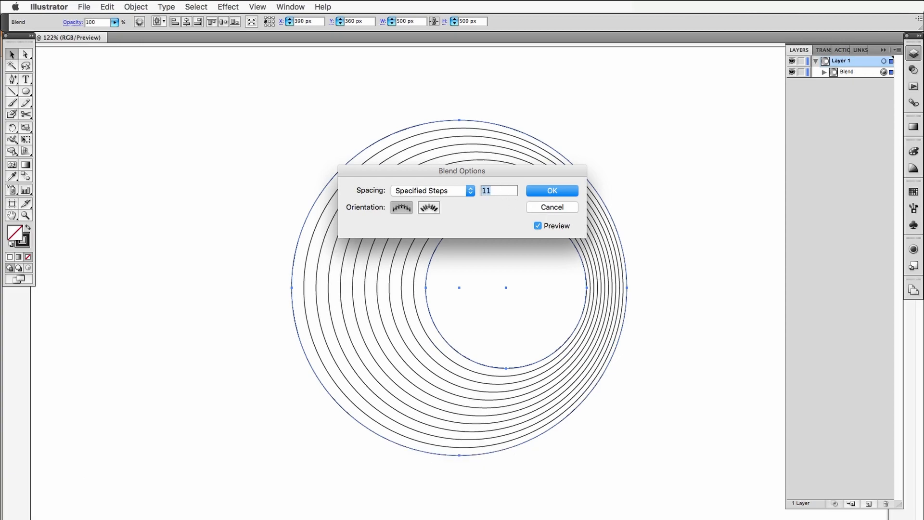
pyautogui.press('Up')
pyautogui.press('Up')
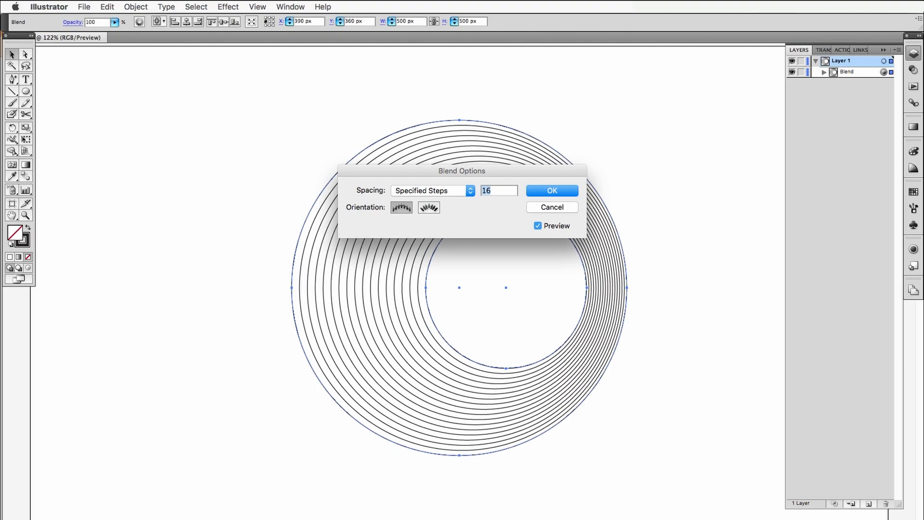
pyautogui.press('Up')
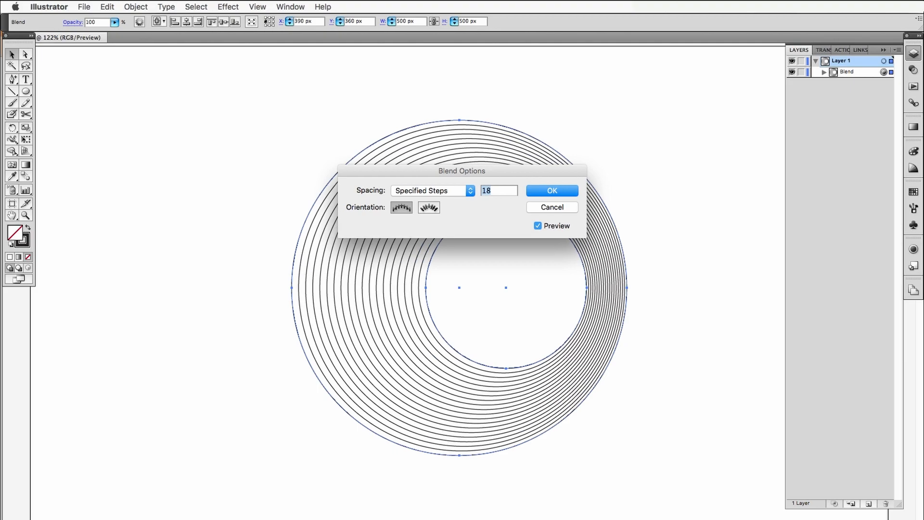
pyautogui.press('Up')
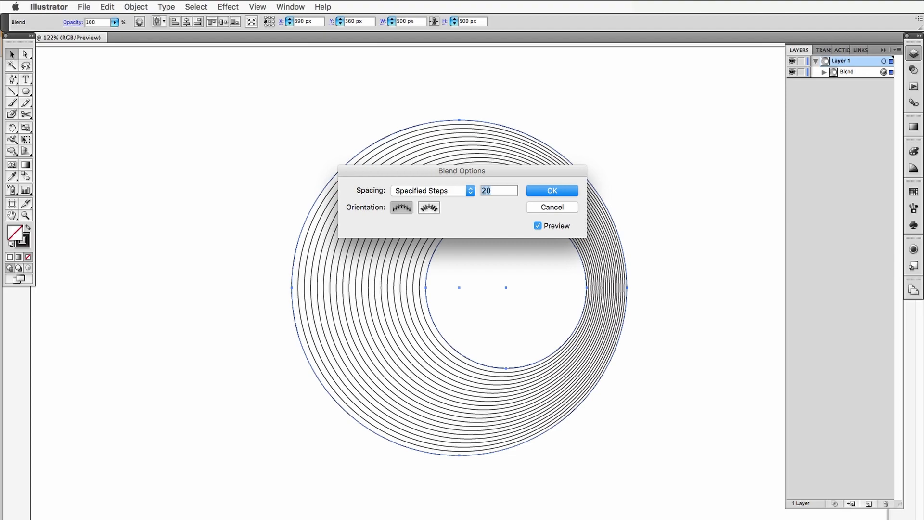
pyautogui.press('Up')
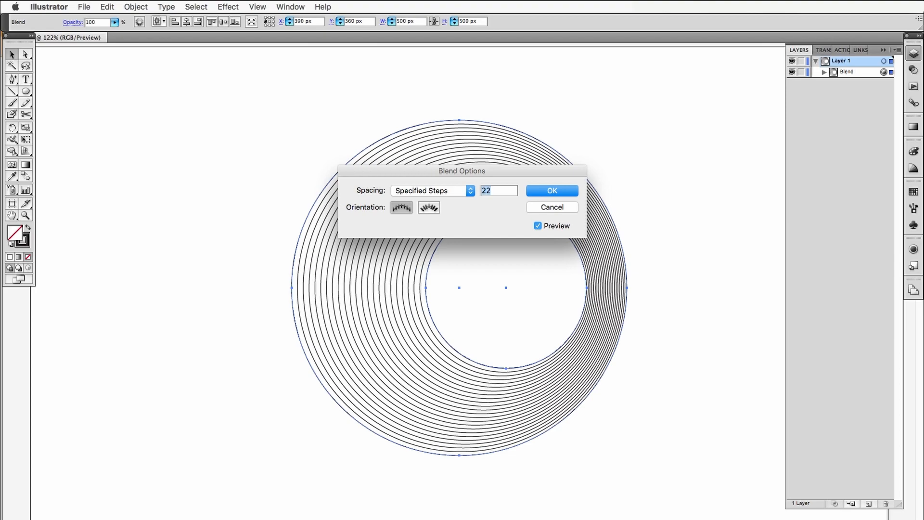
pyautogui.click(548, 191)
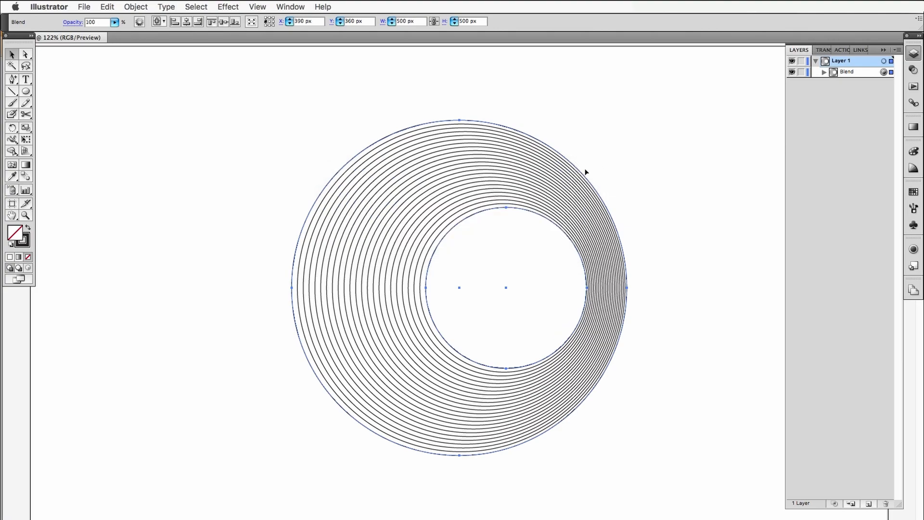
# Set the stroke weight of both the inner and outer circle paths in the blend to 2 pt
pyautogui.click(823, 72)
pyautogui.click(891, 82)
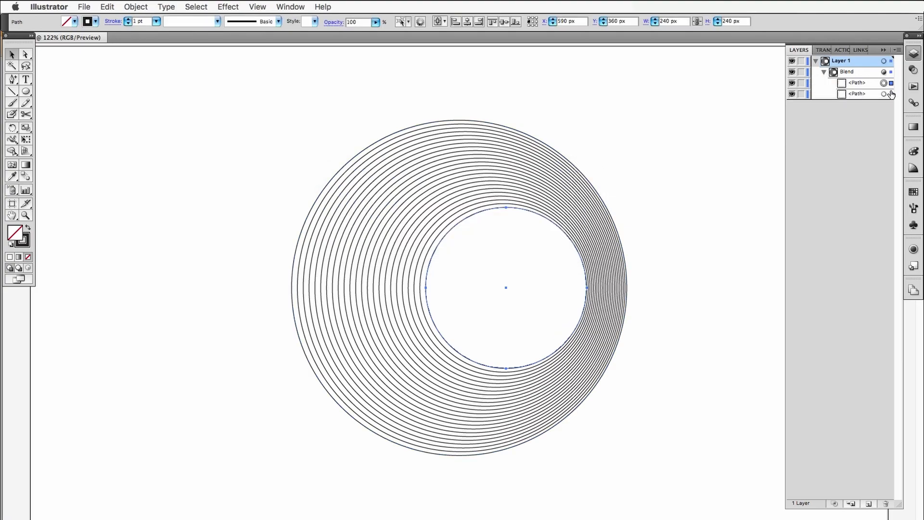
pyautogui.keyDown('shift'); pyautogui.click(891, 93); pyautogui.keyUp('shift')
pyautogui.click(884, 83)
pyautogui.click(128, 19)
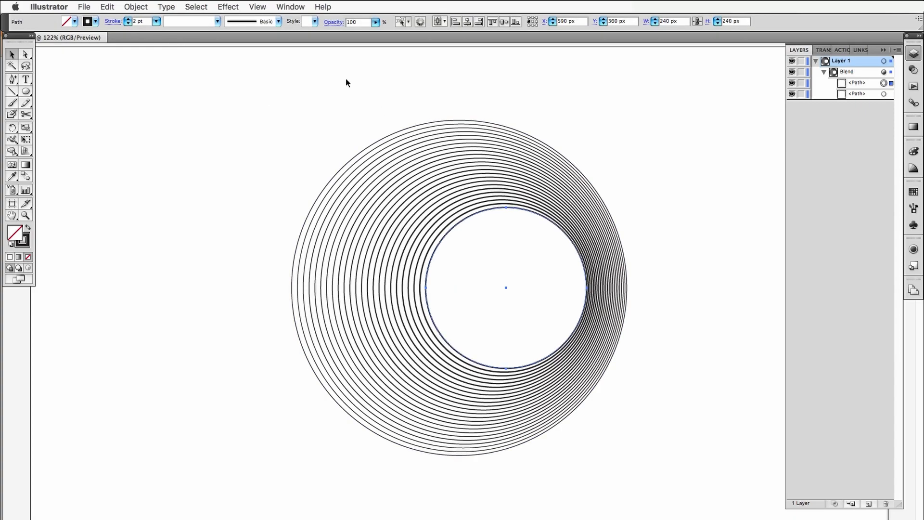
pyautogui.click(884, 94)
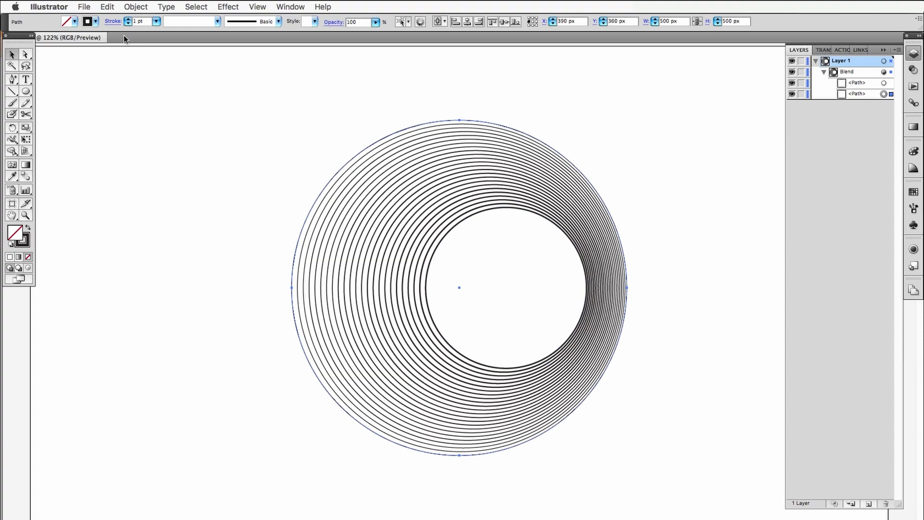
pyautogui.click(128, 19)
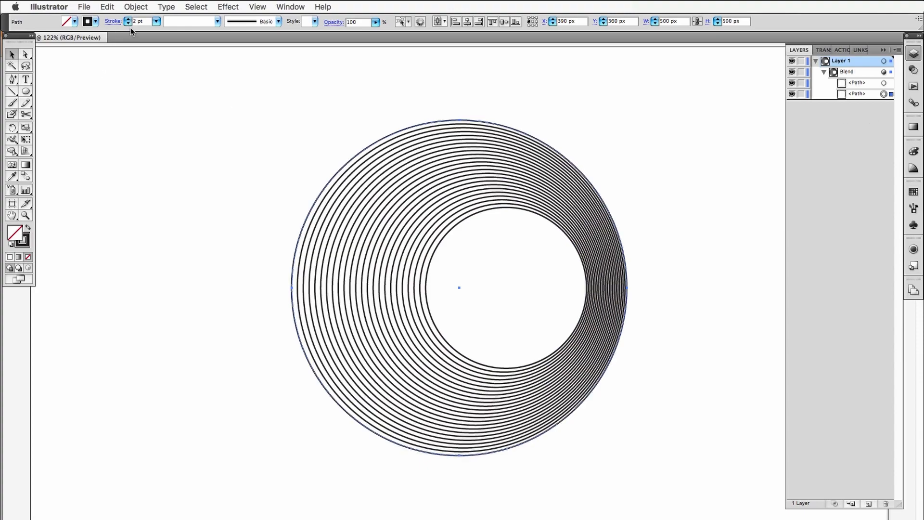
pyautogui.click(486, 255)
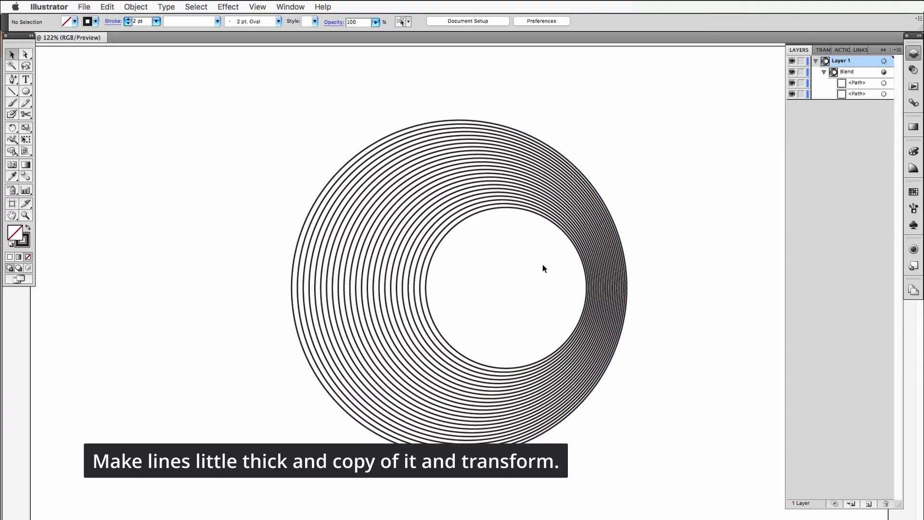
# Copy the blend, paste it in front and scale the copy about its center to 240 px wide and high
pyautogui.click(595, 243)
pyautogui.press('super+c')
pyautogui.press('super+f')
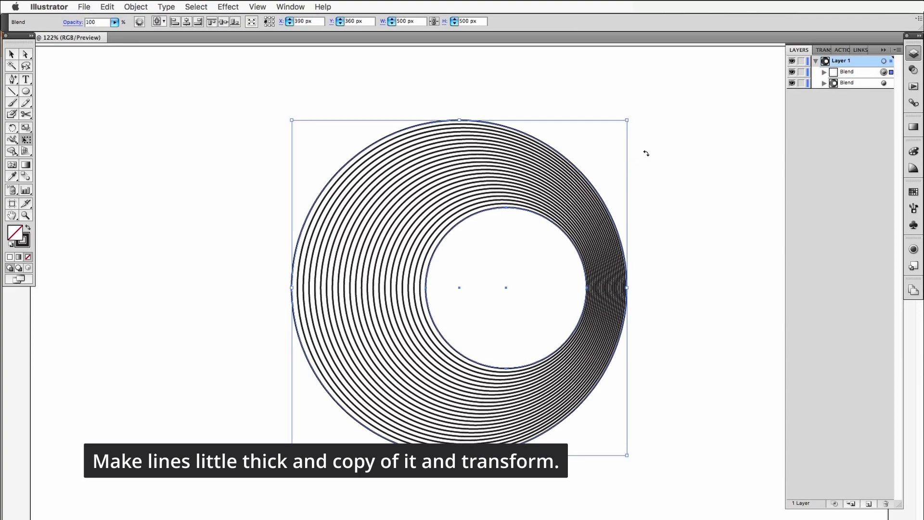
pyautogui.doubleClick(405, 21)
pyautogui.moveTo(626, 120); pyautogui.dragTo(547, 217)
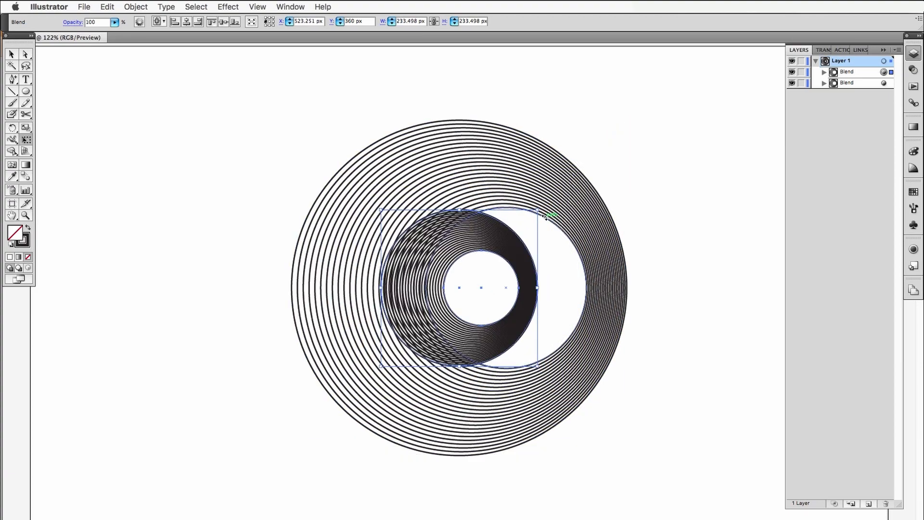
pyautogui.click(400, 20)
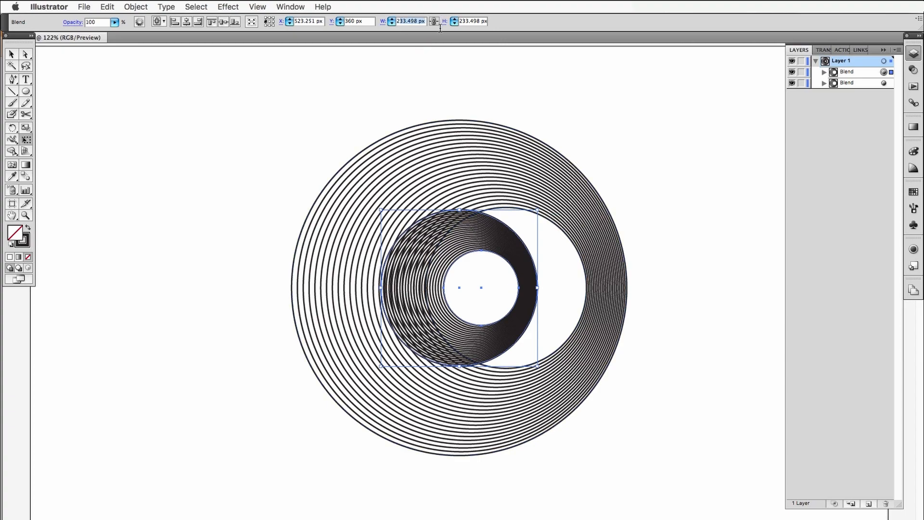
pyautogui.write('240')
pyautogui.press('Return')
# Rotate the small blend copy 180° and move it right into the empty inner circle of the large blend
pyautogui.press('r')
pyautogui.moveTo(540, 296); pyautogui.dragTo(428, 326)
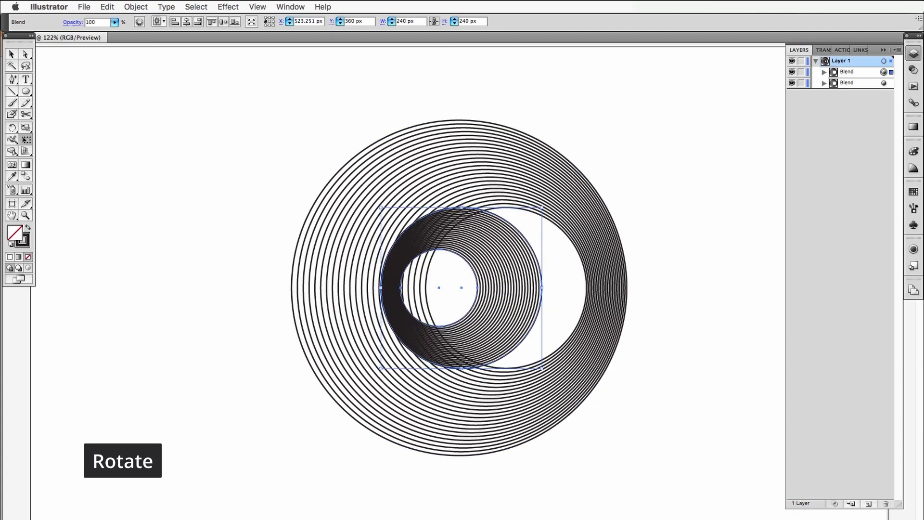
pyautogui.press('v')
pyautogui.press('super+shift+a')
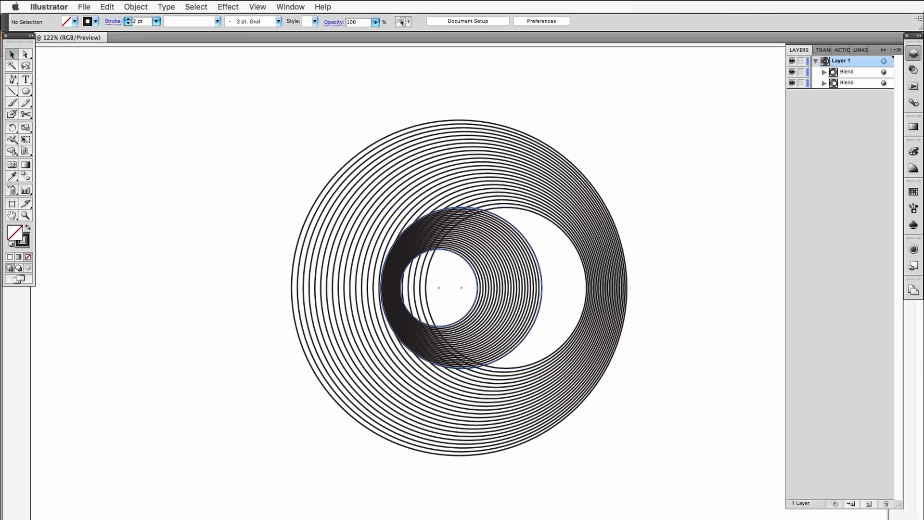
pyautogui.moveTo(542, 284); pyautogui.dragTo(586, 284)
pyautogui.press('super+shift+a')
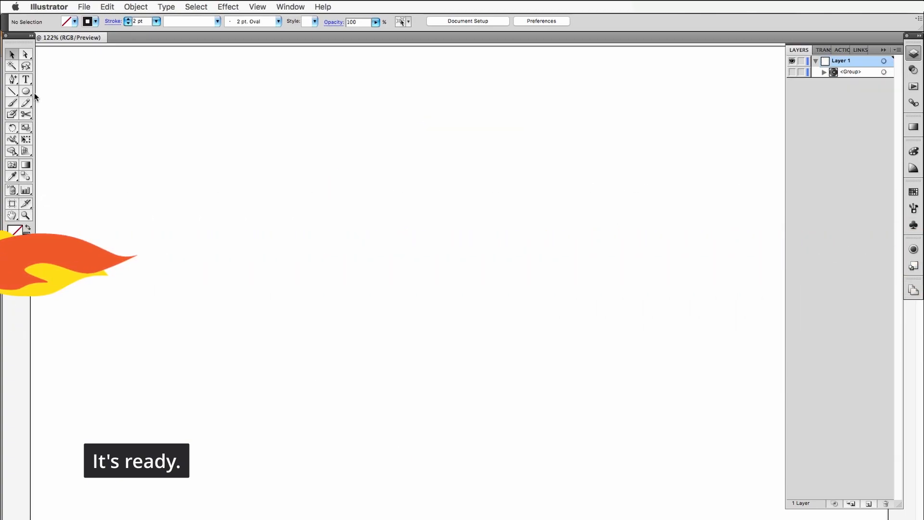
# Draw a new circle from its center on the empty artboard and set its width and height to 500 px
pyautogui.press('l')
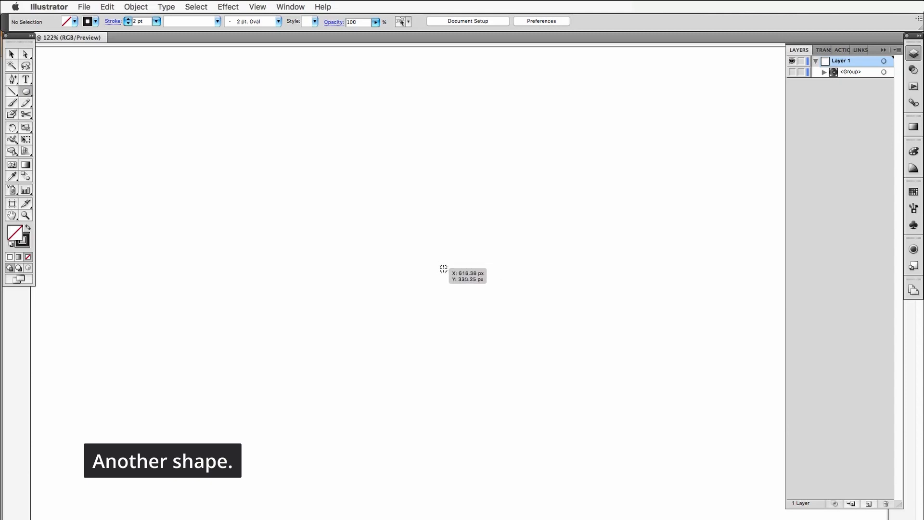
pyautogui.moveTo(444, 267); pyautogui.dragTo(609, 366)
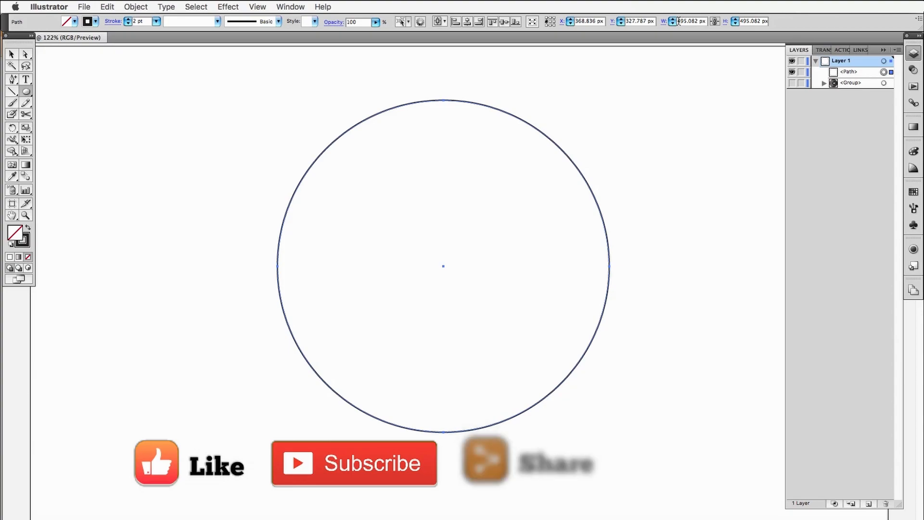
pyautogui.moveTo(678, 21); pyautogui.dragTo(716, 19)
pyautogui.write('500')
pyautogui.press('Return')
# Center the new circle horizontally and vertically on the artboard
pyautogui.press('v')
pyautogui.click(467, 22)
pyautogui.click(504, 23)
pyautogui.click(664, 207)
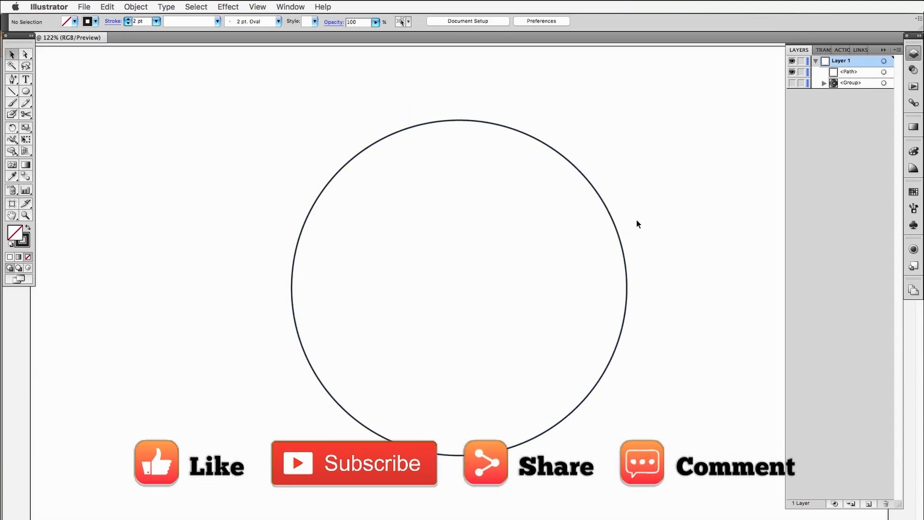
# Copy the 500 px circle and paste the duplicate in front at the same position
pyautogui.moveTo(637, 219); pyautogui.dragTo(504, 269)
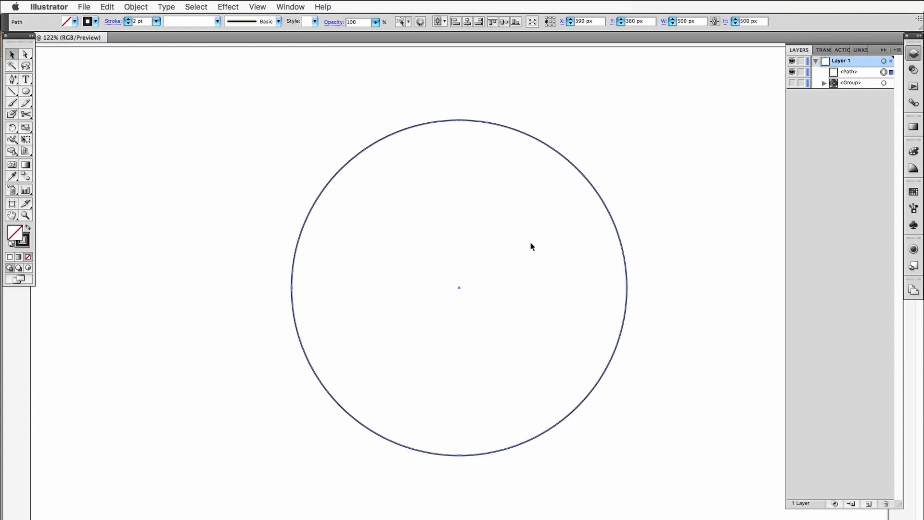
pyautogui.press('super+c')
pyautogui.press('super+f')
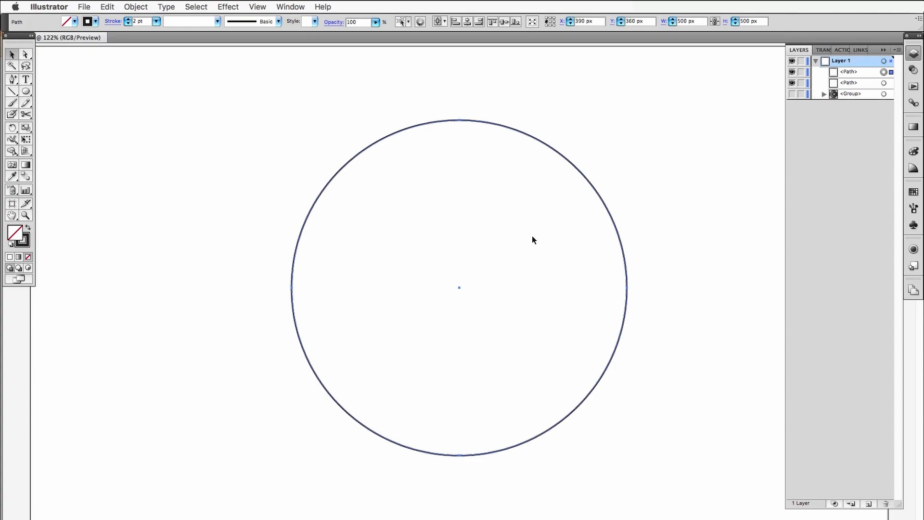
# Resize the front circle to 240 px wide and high and move it right to X about 612 px
pyautogui.click(680, 21)
pyautogui.press('BackSpace')
pyautogui.write('2')
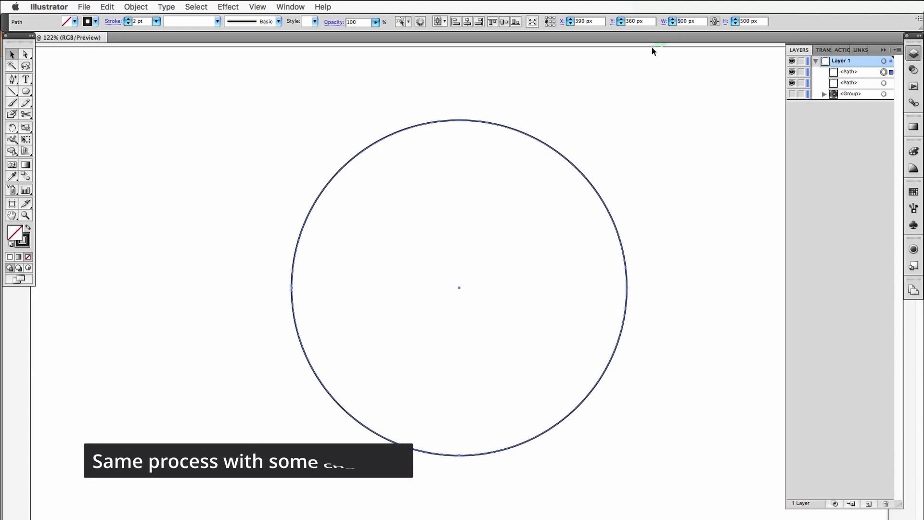
pyautogui.write('4')
pyautogui.press('Delete')
pyautogui.press('Return')
pyautogui.click(477, 262)
pyautogui.moveTo(451, 268); pyautogui.dragTo(600, 252)
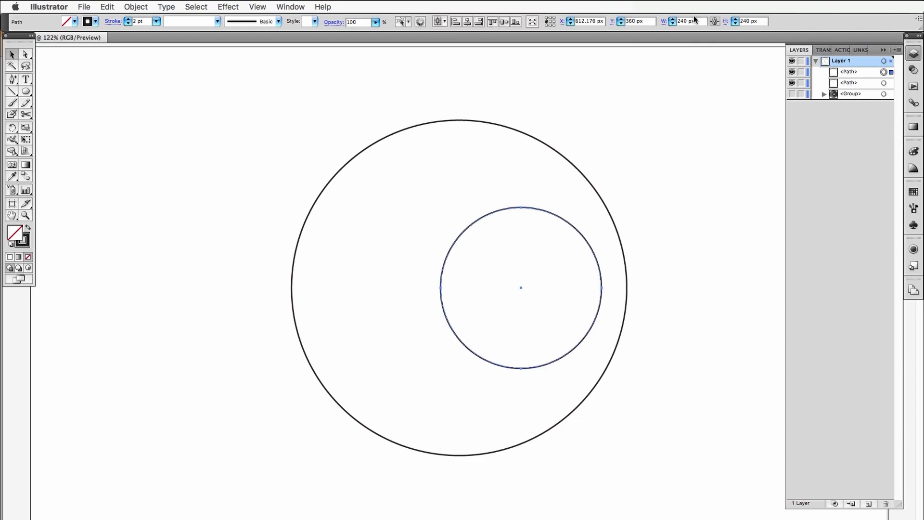
# Set the small front circle's width and height to 300 px
pyautogui.moveTo(694, 22); pyautogui.dragTo(671, 23)
pyautogui.write('300')
pyautogui.press('Tab')
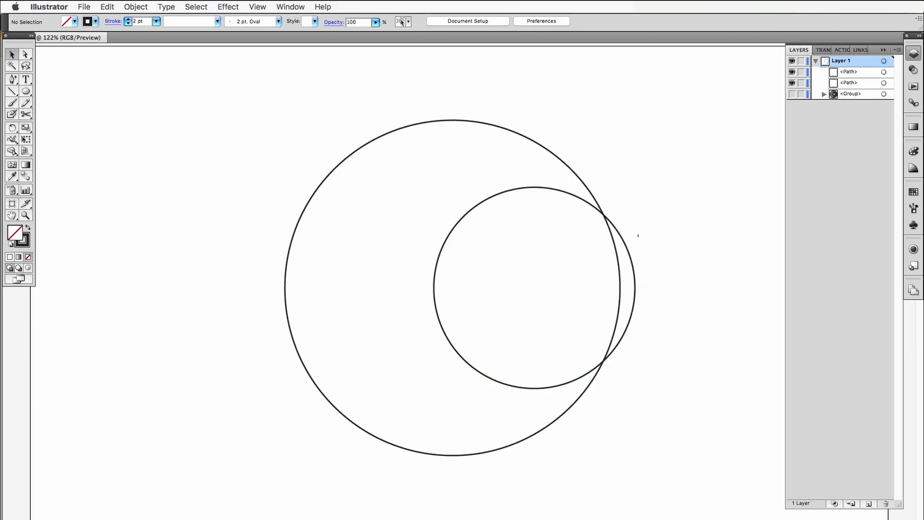
# Move the 300 px circle about 70 px to the left so it sits off-center inside the large circle
pyautogui.moveTo(638, 234); pyautogui.dragTo(623, 250)
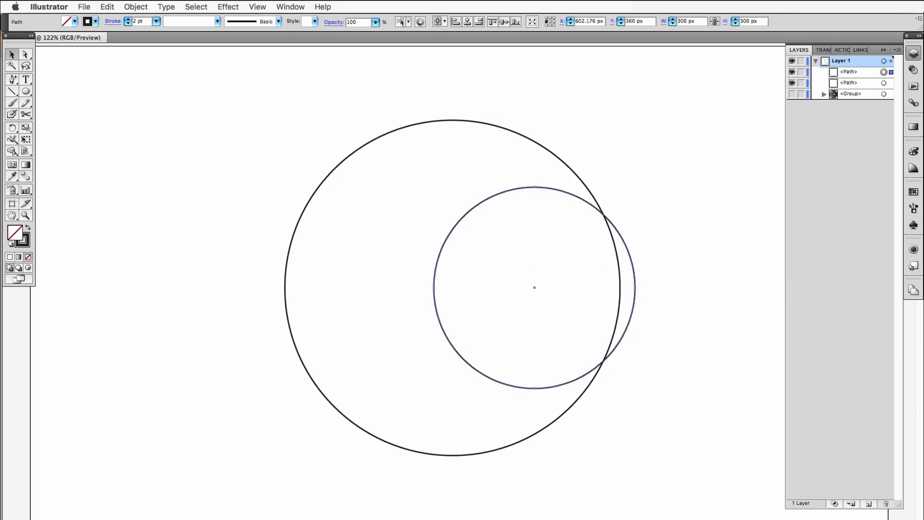
pyautogui.hotkey('shift', 'Left')
pyautogui.hotkey('shift', 'Left')
pyautogui.hotkey('shift', 'Left')
pyautogui.hotkey('shift', 'Left')
pyautogui.hotkey('shift', 'Left')
pyautogui.hotkey('shift', 'Left')
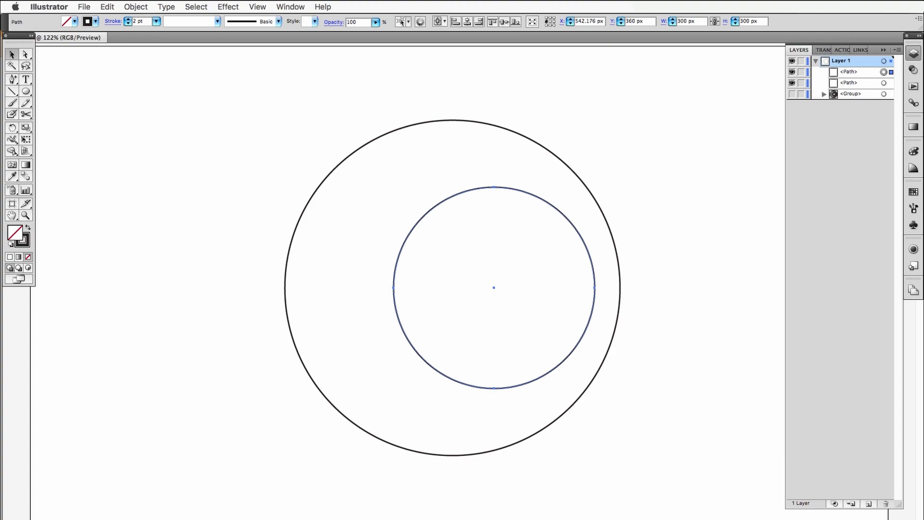
pyautogui.hotkey('shift', 'Left')
# Select both circles and make a blend between them
pyautogui.moveTo(623, 255); pyautogui.dragTo(524, 161)
pyautogui.click(107, 7)
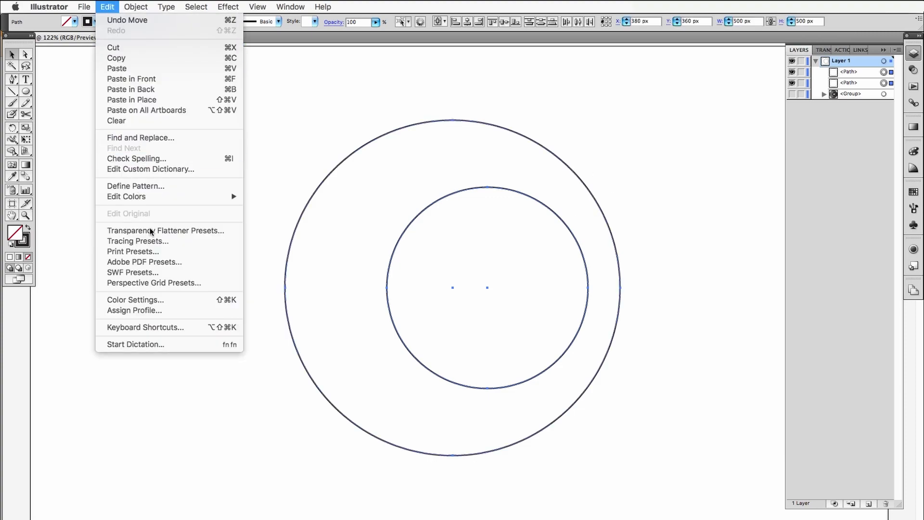
pyautogui.moveTo(135, 7)
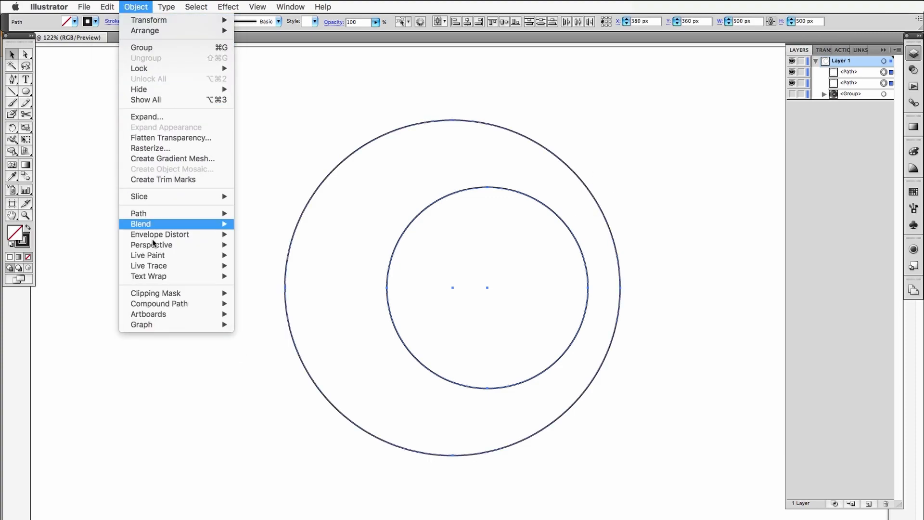
pyautogui.moveTo(160, 224)
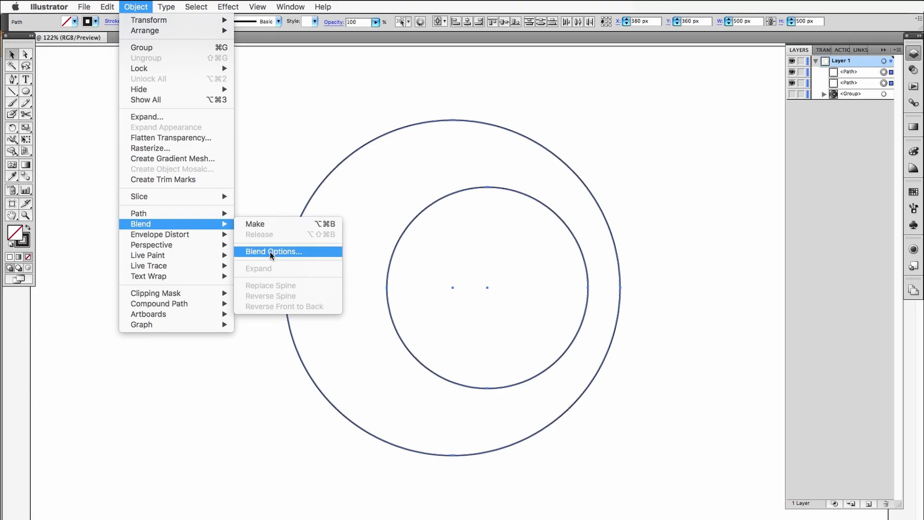
pyautogui.click(309, 250)
pyautogui.click(554, 189)
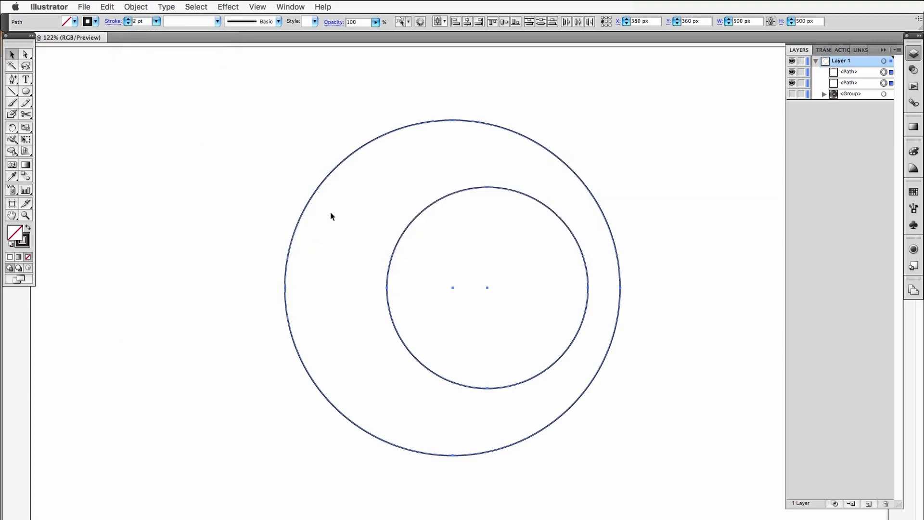
pyautogui.click(129, 7)
pyautogui.moveTo(178, 224)
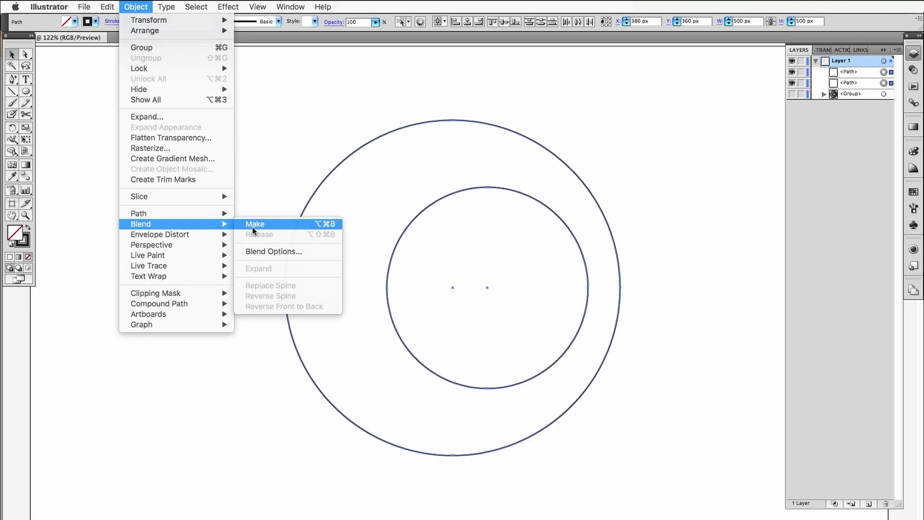
pyautogui.click(253, 225)
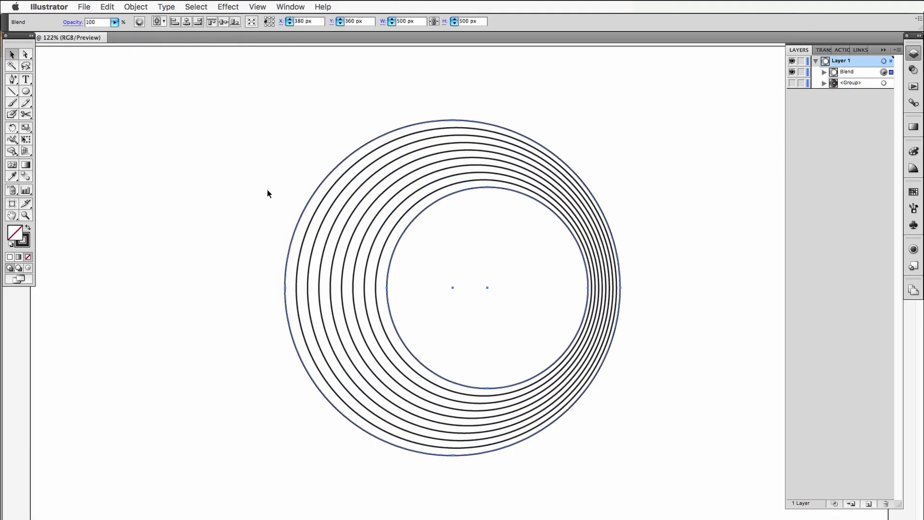
# Set the blend's spacing to 18 specified steps
pyautogui.click(144, 8)
pyautogui.moveTo(177, 228)
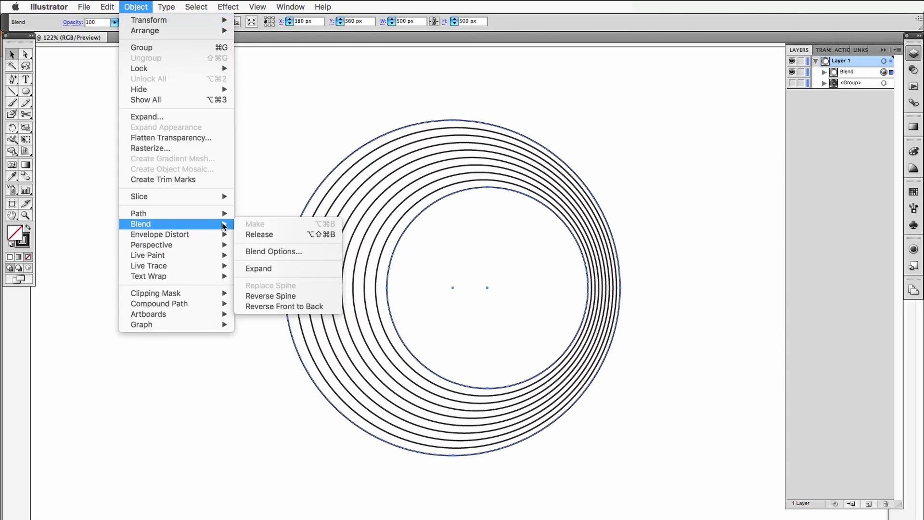
pyautogui.click(270, 248)
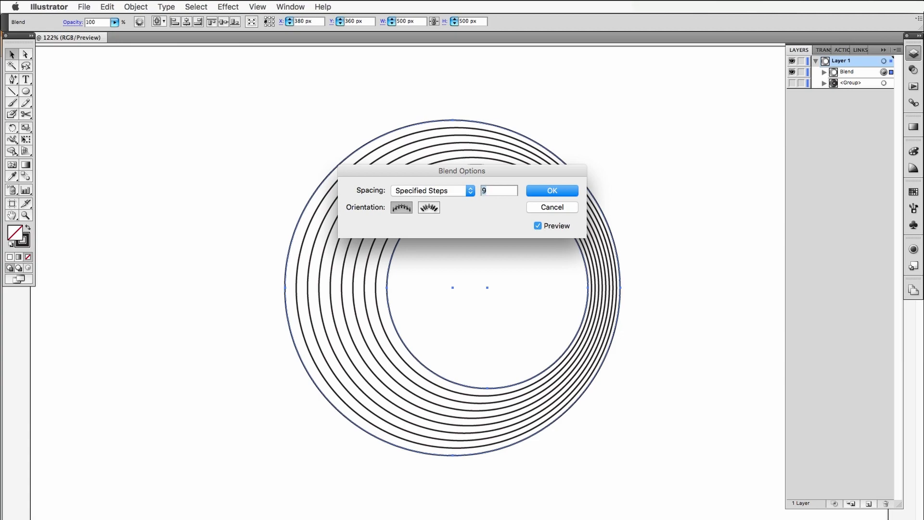
pyautogui.press('Up')
pyautogui.press('Up')
pyautogui.press('Up')
pyautogui.press('Up')
pyautogui.press('Up')
pyautogui.press('Up')
pyautogui.press('Up')
pyautogui.press('Up')
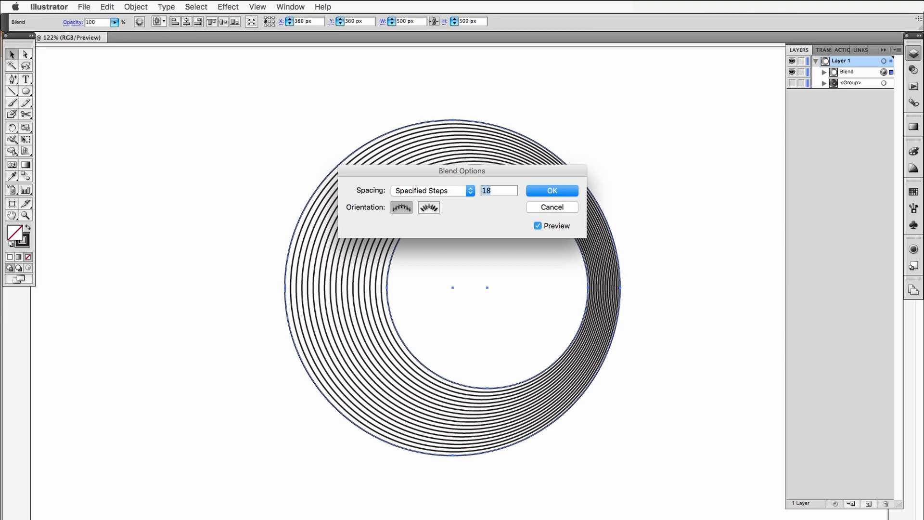
pyautogui.click(549, 194)
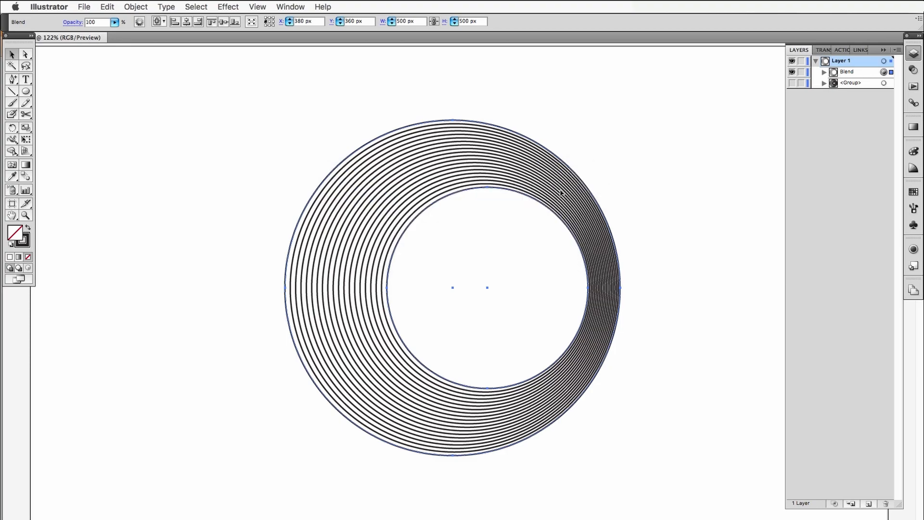
# Paste a copy of the blend in front, scale it about its center to about 287 px, and rotate it 180 degrees
pyautogui.click(619, 189)
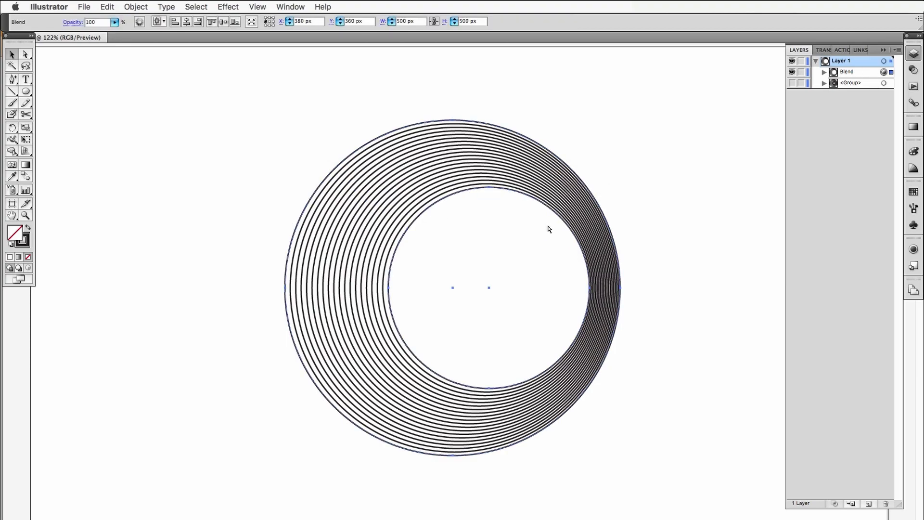
pyautogui.press('super+c')
pyautogui.press('super+f')
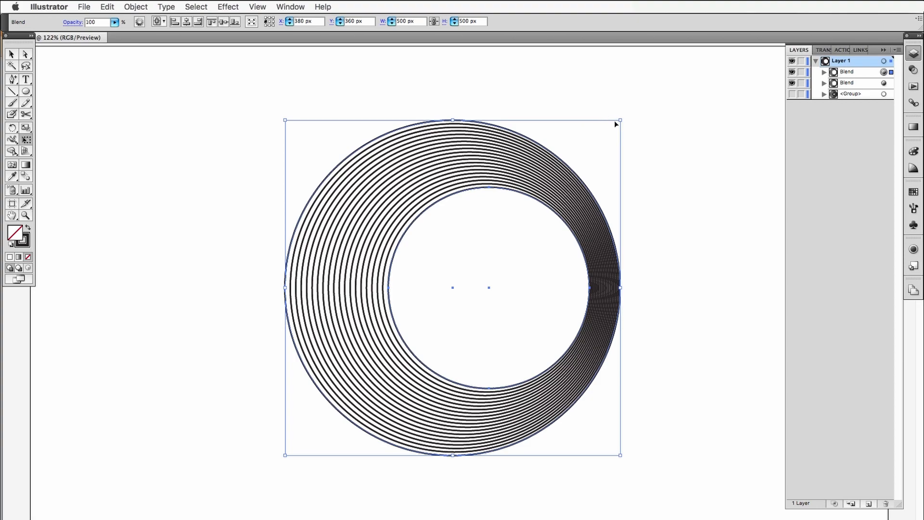
pyautogui.moveTo(622, 121); pyautogui.dragTo(549, 192)
pyautogui.moveTo(472, 301); pyautogui.dragTo(430, 298)
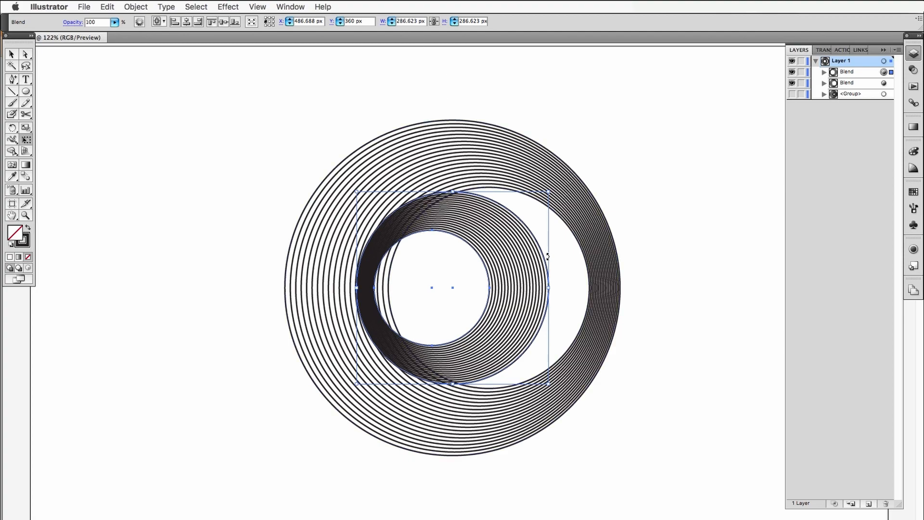
# Move the rotated copy against the left edge of the original blend's opening and set its width and height to 300 px
pyautogui.click(654, 240)
pyautogui.moveTo(537, 273); pyautogui.dragTo(562, 270)
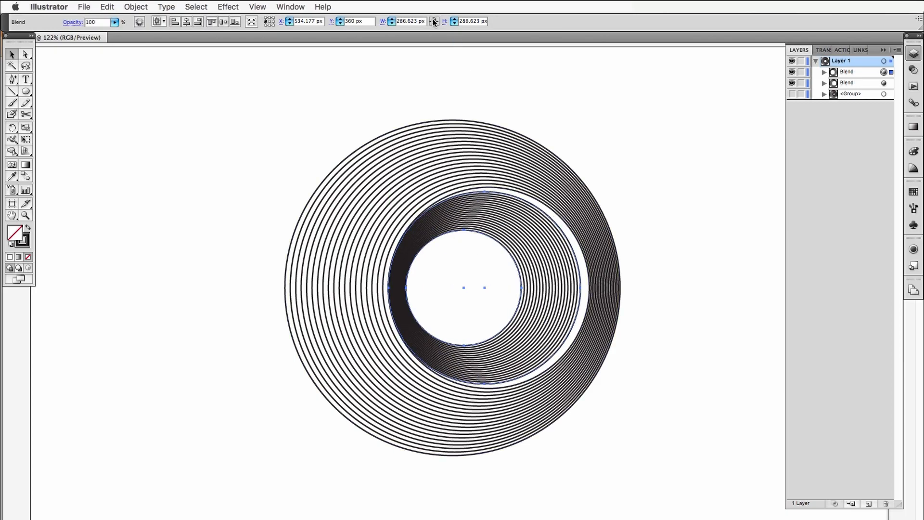
pyautogui.moveTo(397, 23); pyautogui.dragTo(425, 22)
pyautogui.write('300')
pyautogui.press('Return')
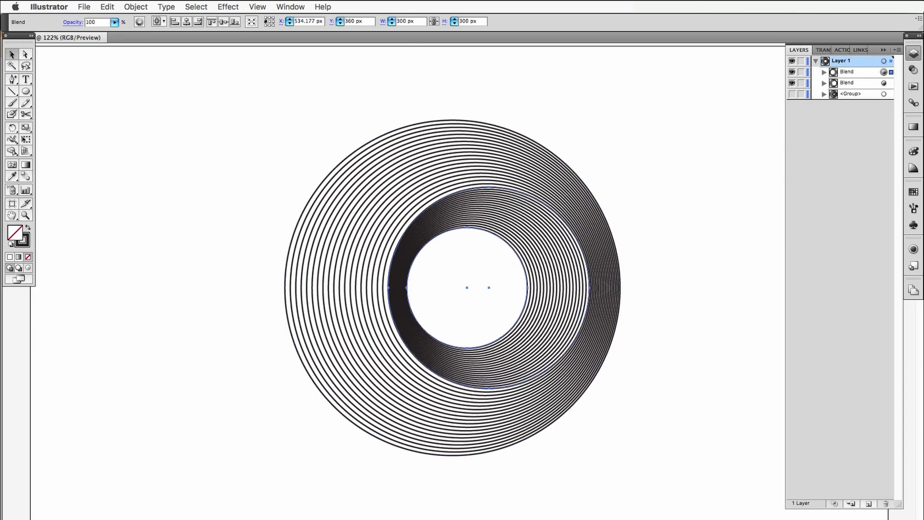
pyautogui.press('super+shift+a')
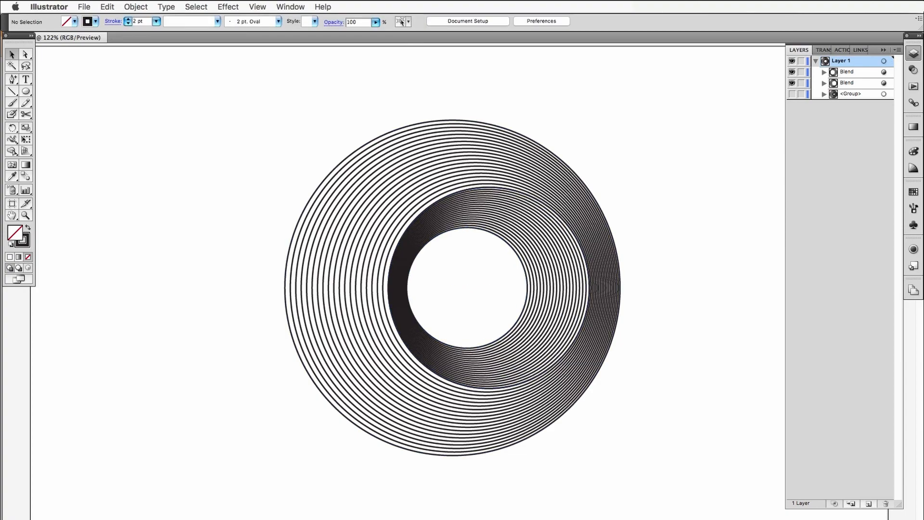
# Paste a copy of the 300 px blend in front, scale it proportionally to about 178 px, and rotate it 180 degrees
pyautogui.click(529, 274)
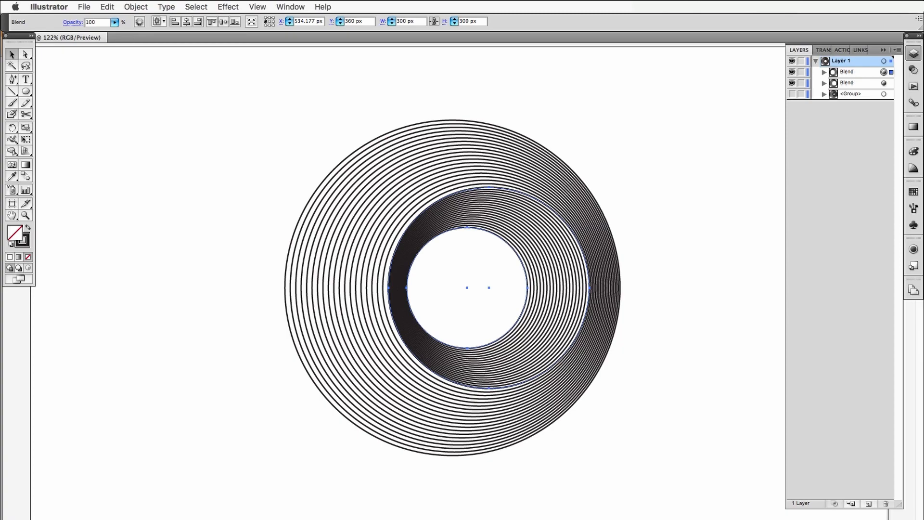
pyautogui.press('super+c')
pyautogui.press('super+f')
pyautogui.press('e')
pyautogui.moveTo(590, 187); pyautogui.dragTo(548, 230)
pyautogui.moveTo(548, 229); pyautogui.dragTo(462, 321)
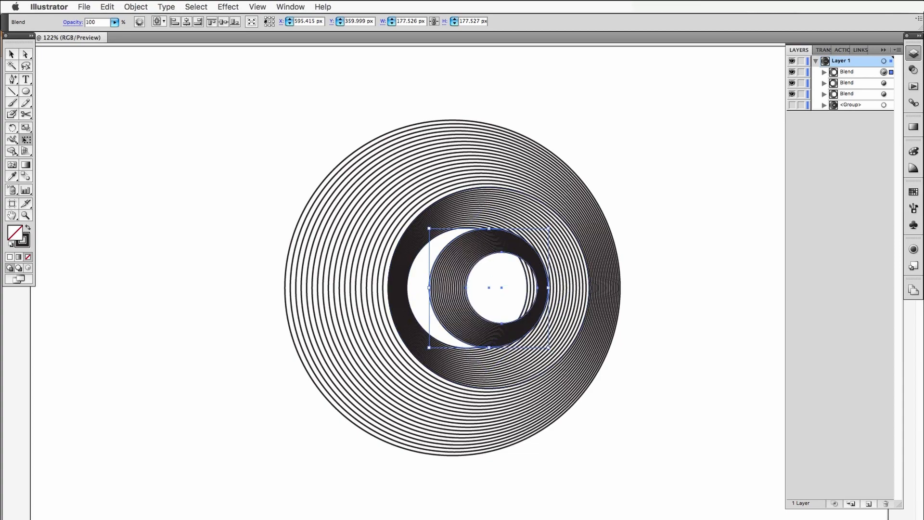
# Move the smallest blend left so it fills the opening of the 300 px blend, and deselect it
pyautogui.press('v')
pyautogui.press('super+shift+a')
pyautogui.moveTo(466, 287); pyautogui.dragTo(445, 288)
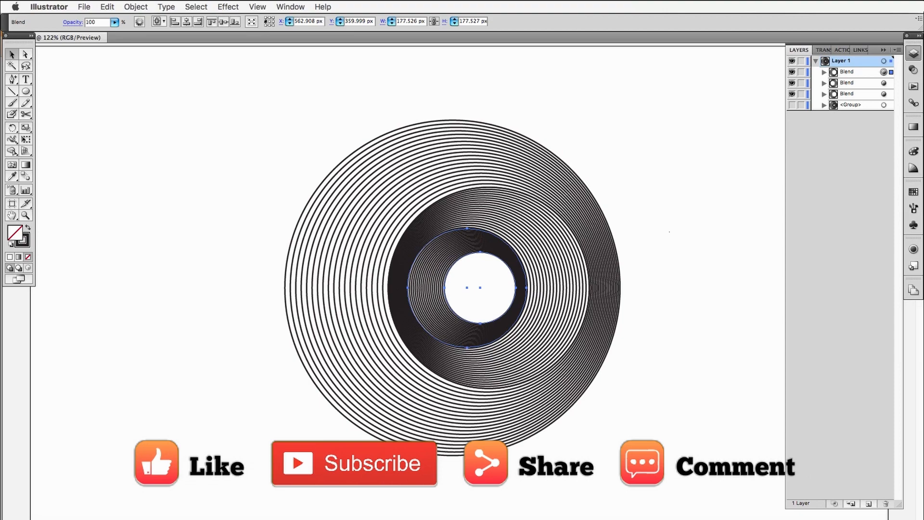
pyautogui.press('super+shift+a')
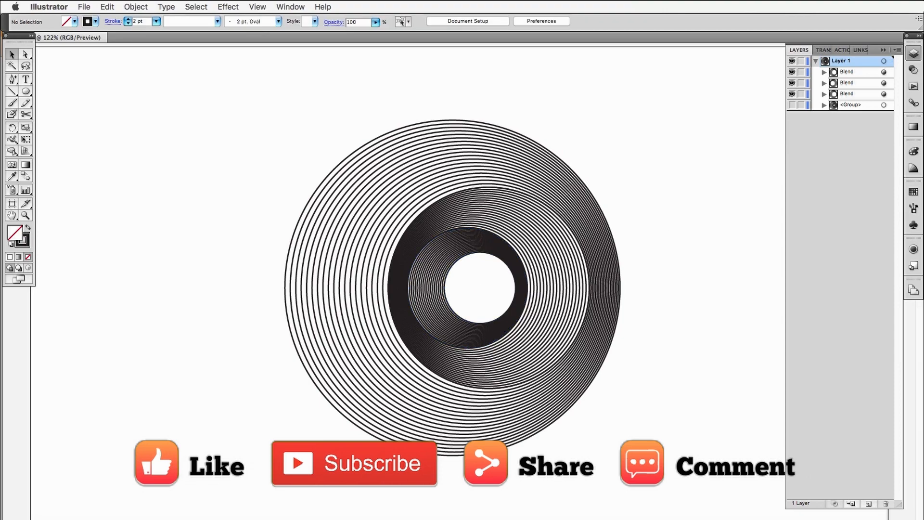